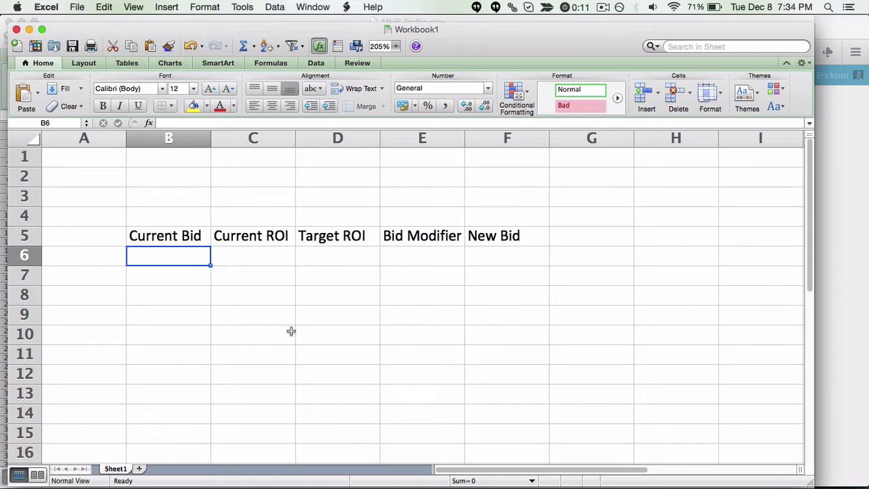
Review the bid table's column headers, including Bid Modifier and New Bid.
mouse_move(498, 237)
left_mouse_down()
mouse_move(142, 251)
mouse_move(155, 240)
mouse_move(484, 236)
left_mouse_up()
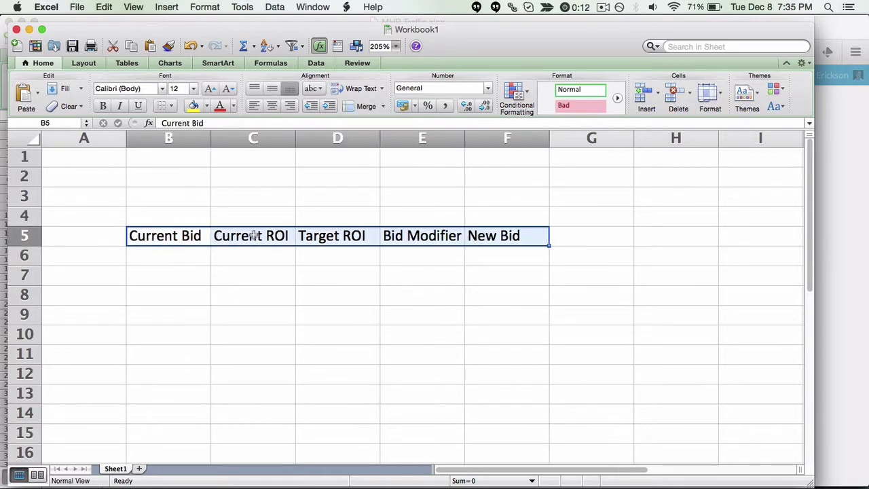
left_click(424, 241)
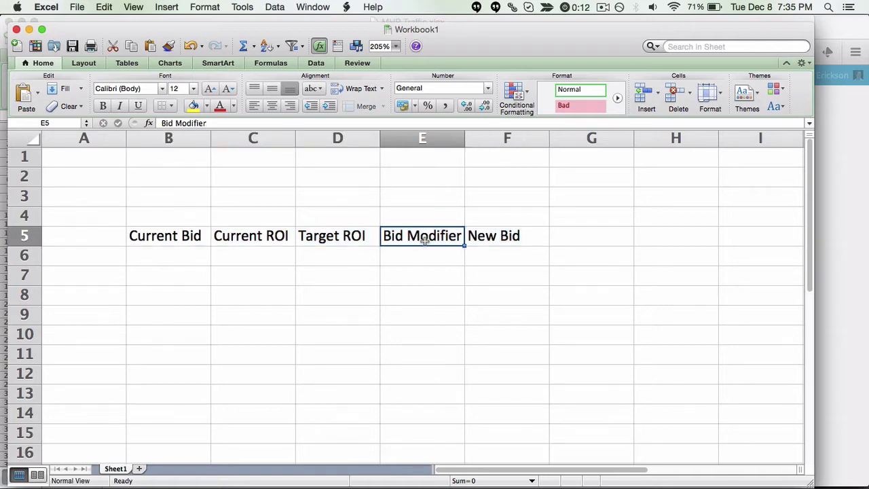
left_click(500, 237)
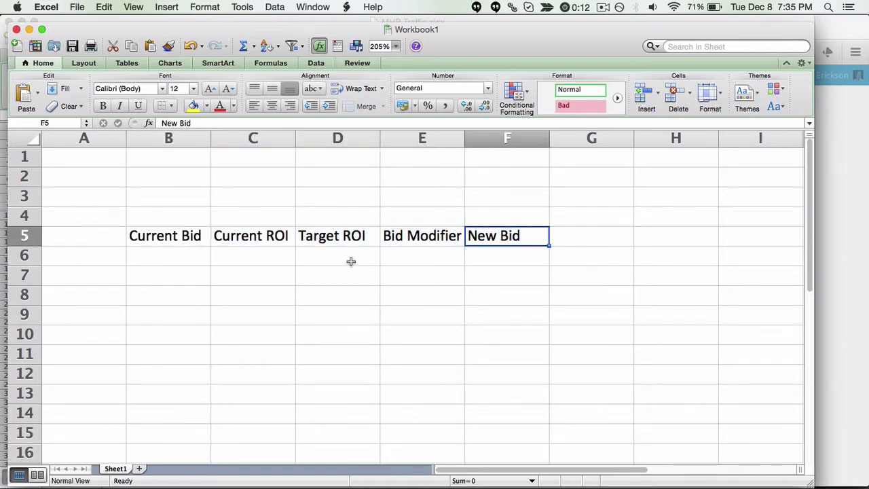
Enter current bid 1, current ROI 2 and target ROI 4 in B6:D6, then begin =sum( in E6.
left_click(164, 257)
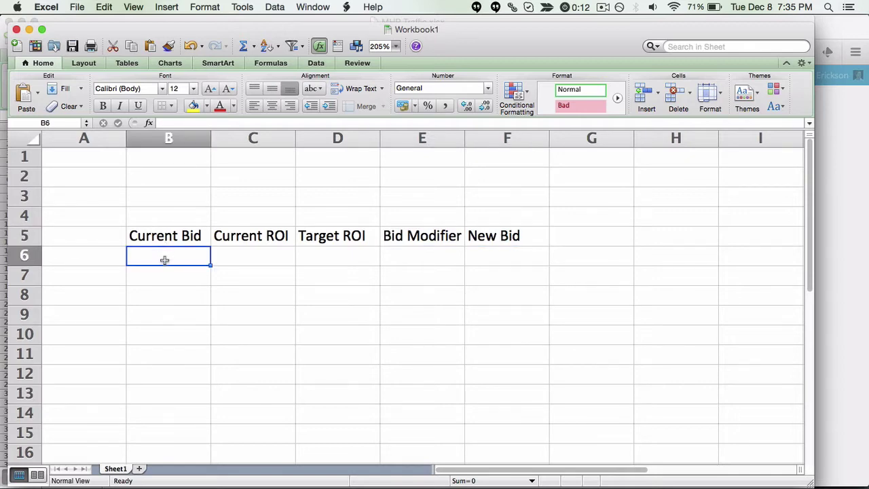
type("1")
key("Tab")
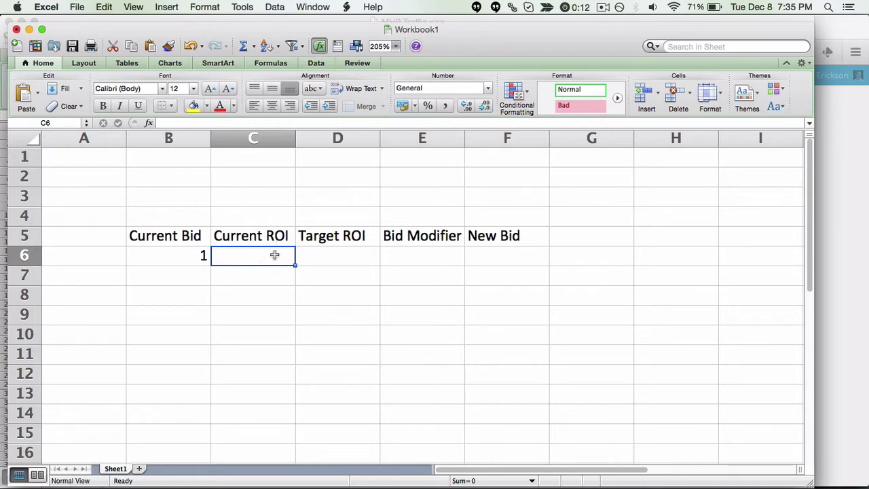
type("2")
key("Tab")
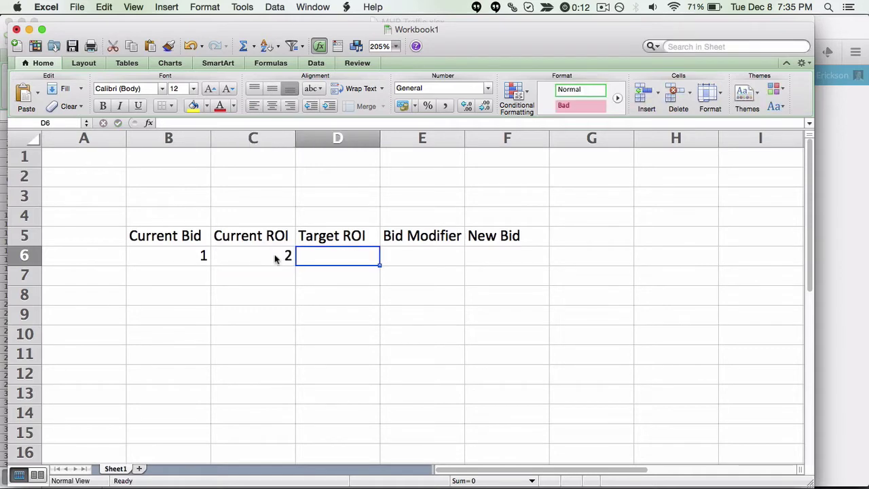
type("4")
key("Tab")
type("=sum(")
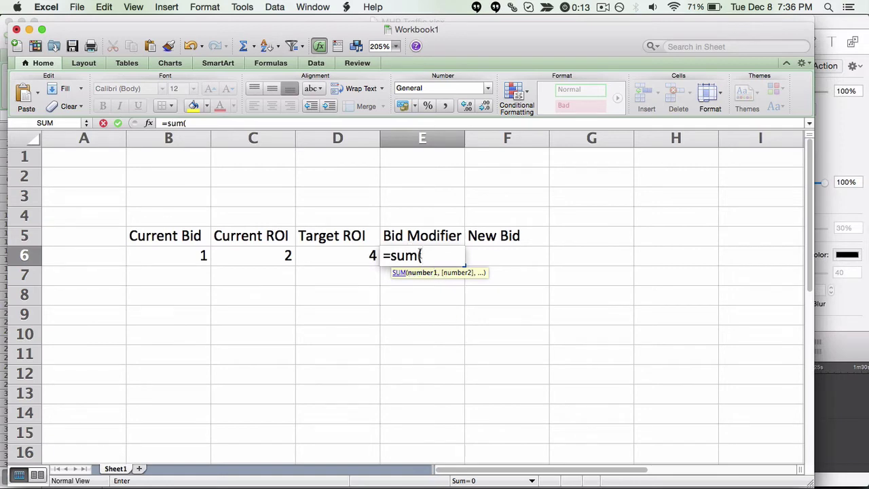
Finish E6 as =SUM(C6/D6)-1 in Percent Style (-50%) and begin =sum( in F6.
left_click(252, 256)
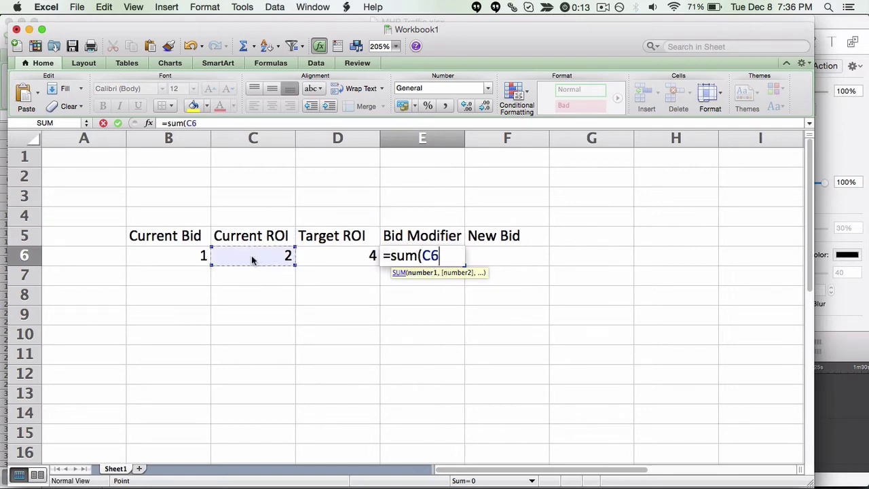
type("/")
left_click(323, 251)
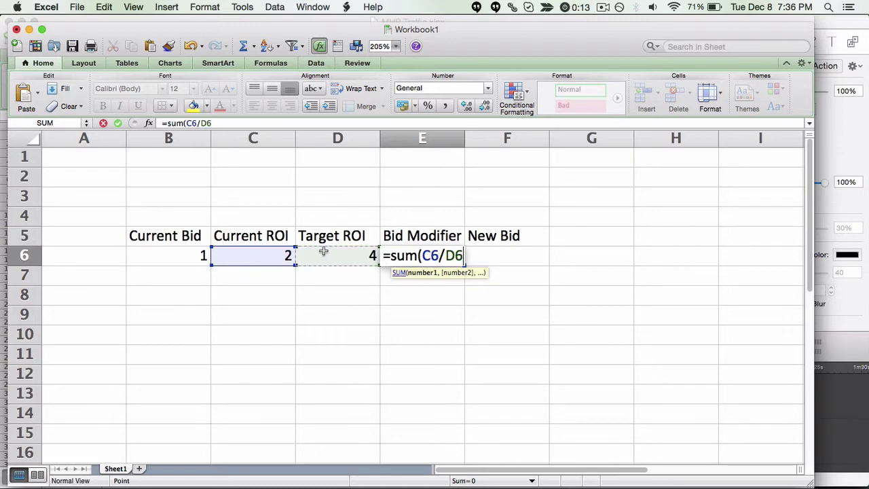
type(")-1")
key("Return")
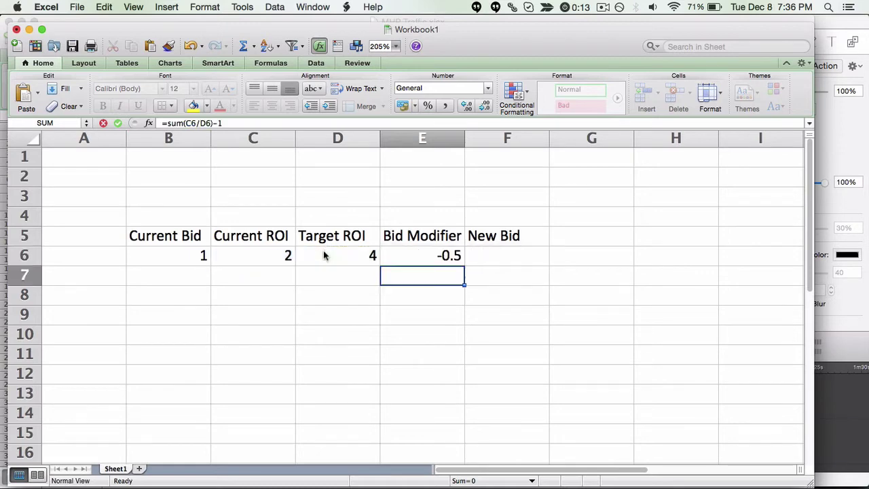
key("Up")
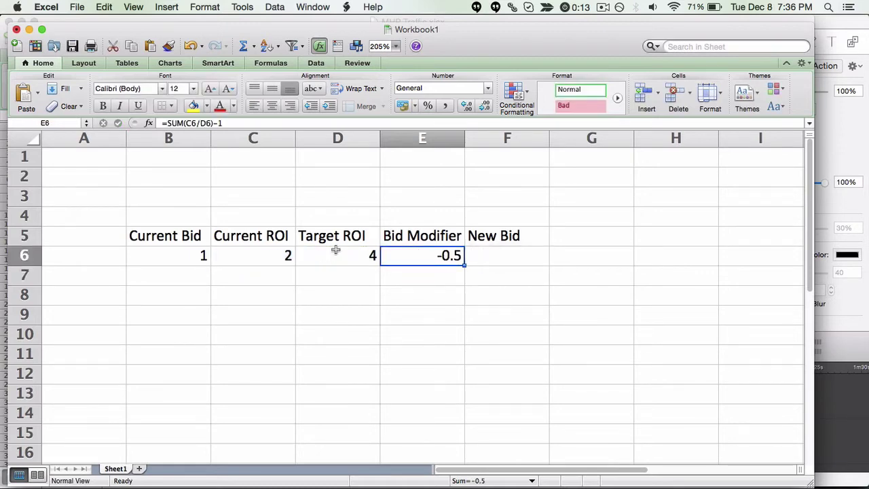
left_click(427, 107)
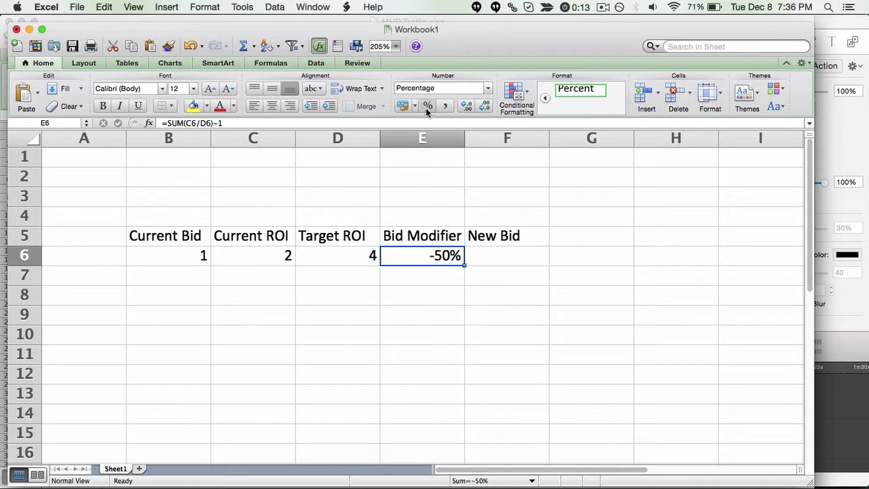
left_click(510, 253)
type("=sum(")
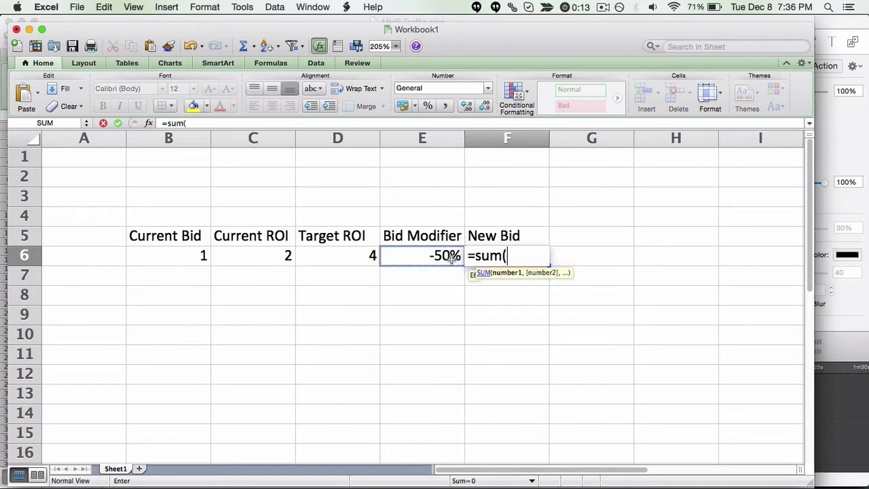
Complete F6 as =SUM((B6)+(B6*E6)), giving a New Bid of 0.5.
type("(")
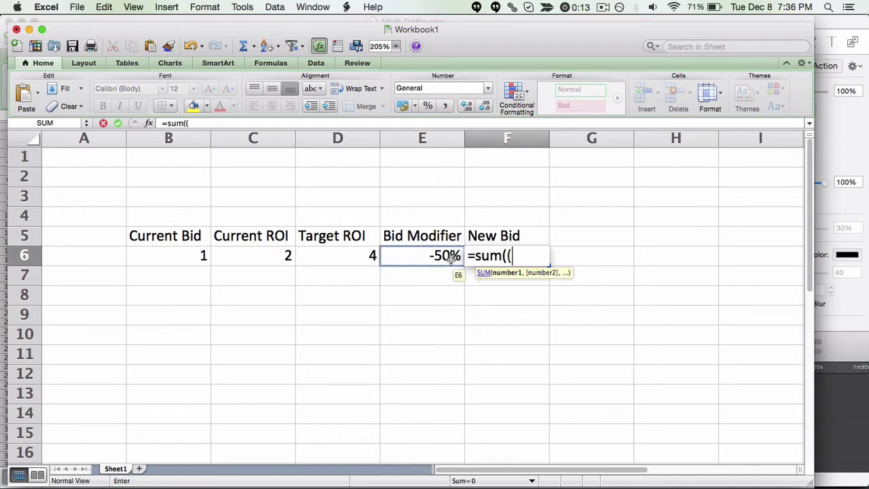
left_click(188, 254)
type(")")
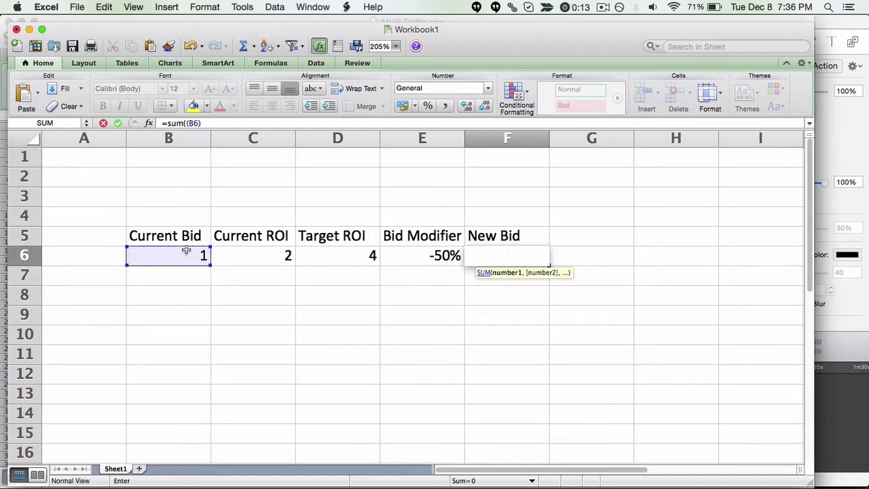
type("+(")
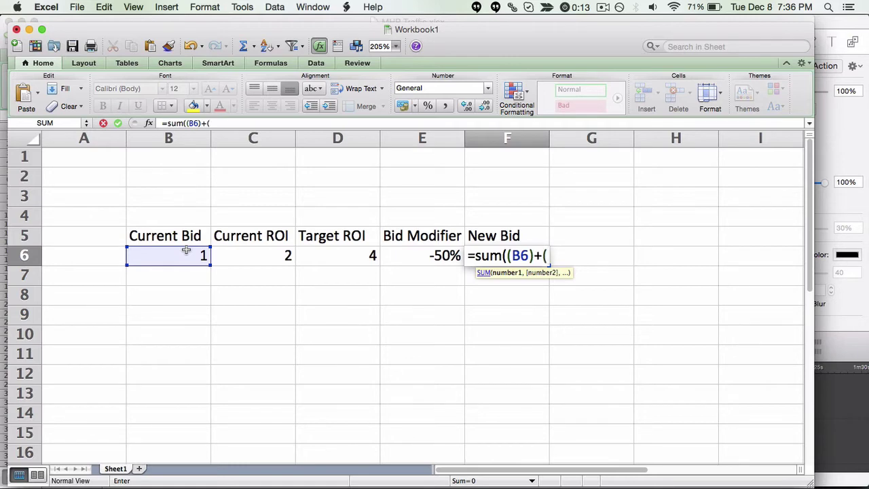
left_click(186, 250)
type("+")
left_click(186, 251)
key("BackSpace")
key("BackSpace")
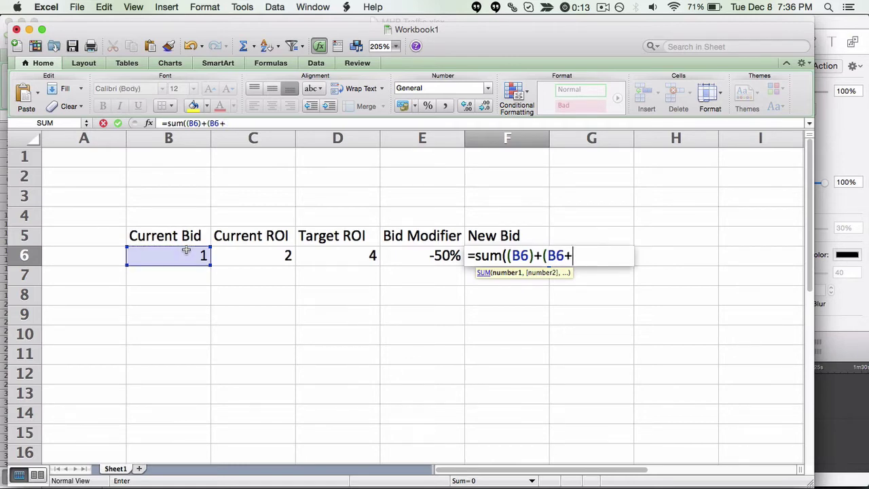
key("BackSpace")
type("*")
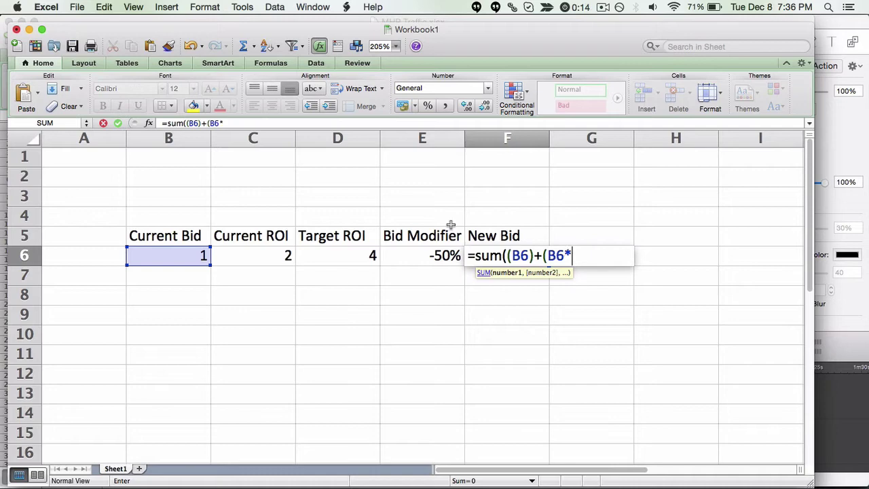
left_click(434, 256)
type(")")
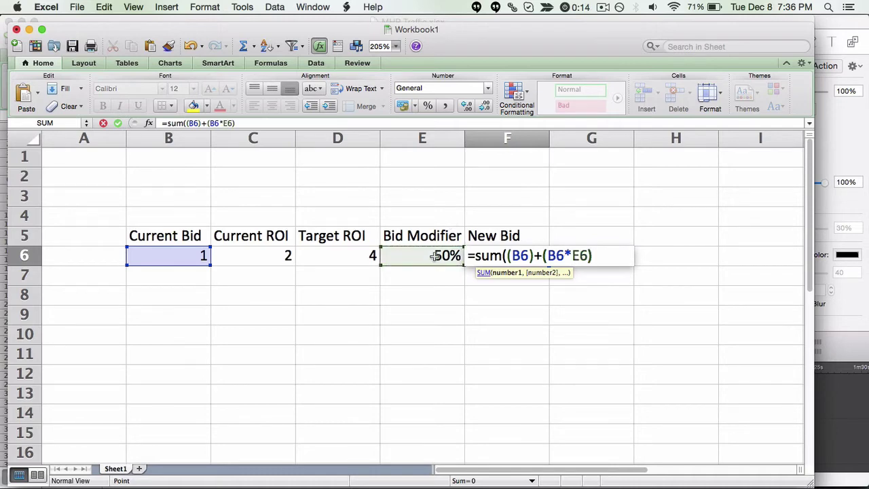
key("Return")
key("Return")
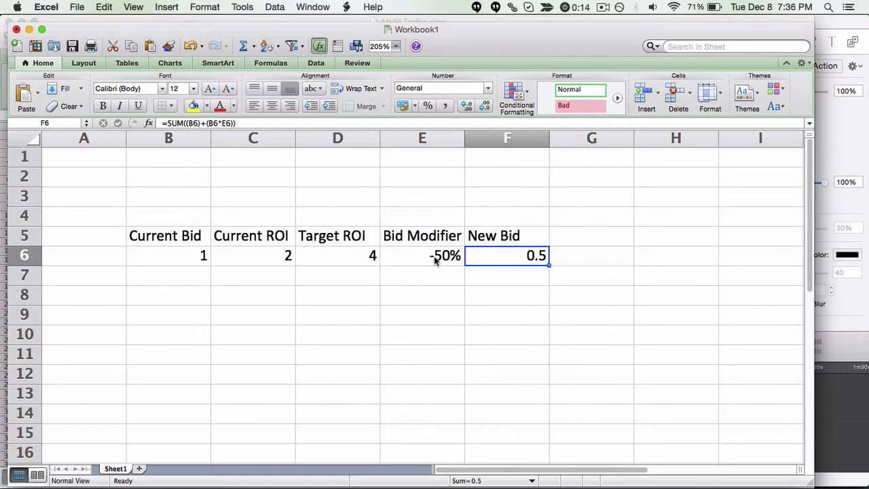
left_click_drag(519, 231, 178, 239)
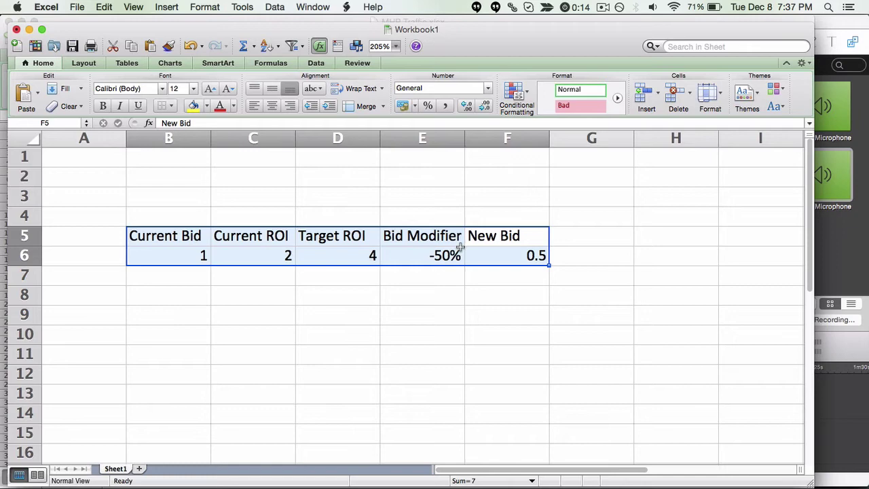
left_click(500, 257)
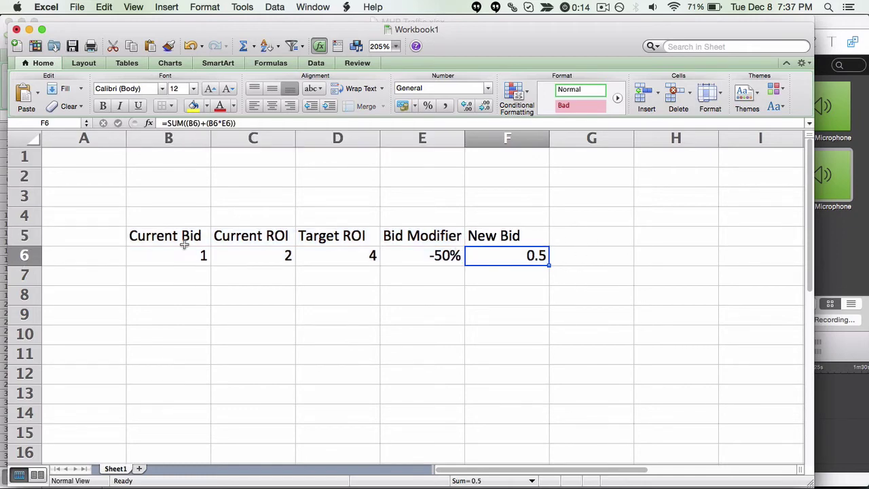
left_click_drag(151, 237, 536, 256)
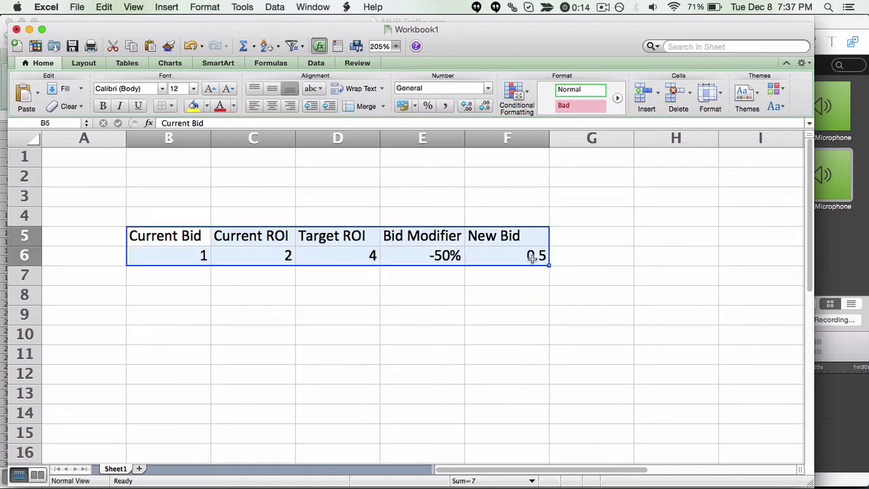
left_click(520, 254)
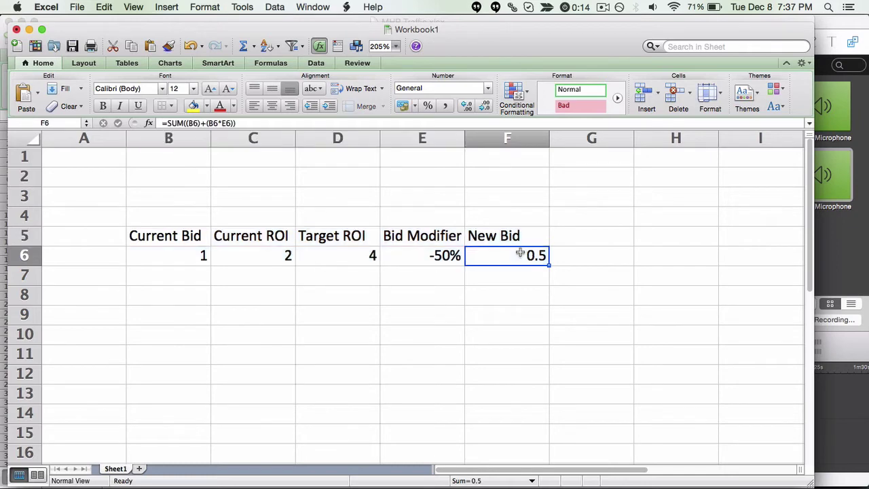
left_click_drag(520, 238, 520, 254)
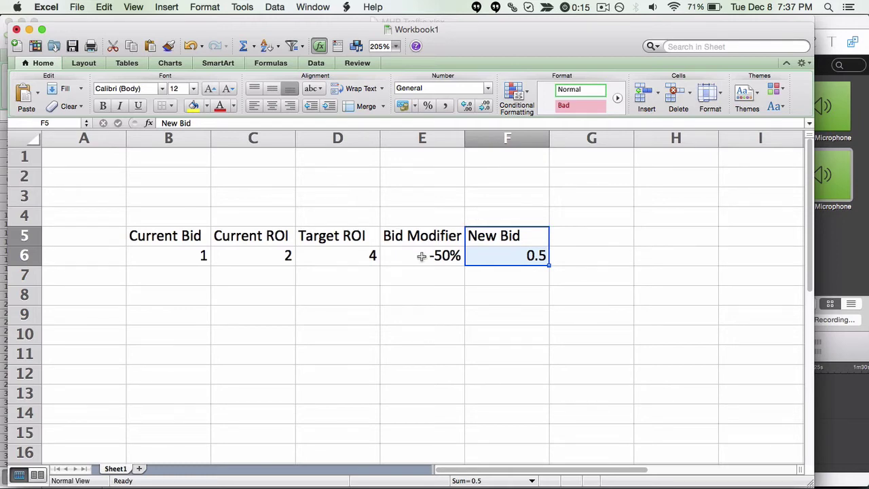
left_click(350, 255)
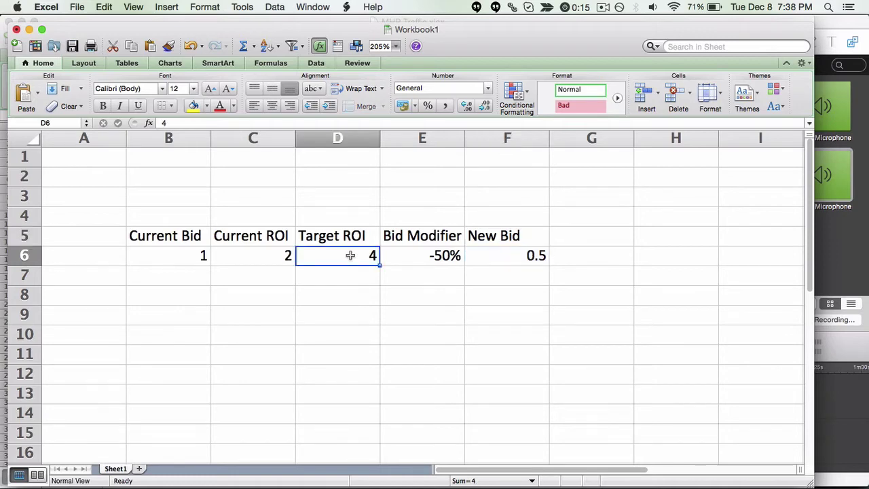
Copy the bid table B5:F6 and paste it at B11.
left_click(170, 313)
type("C")
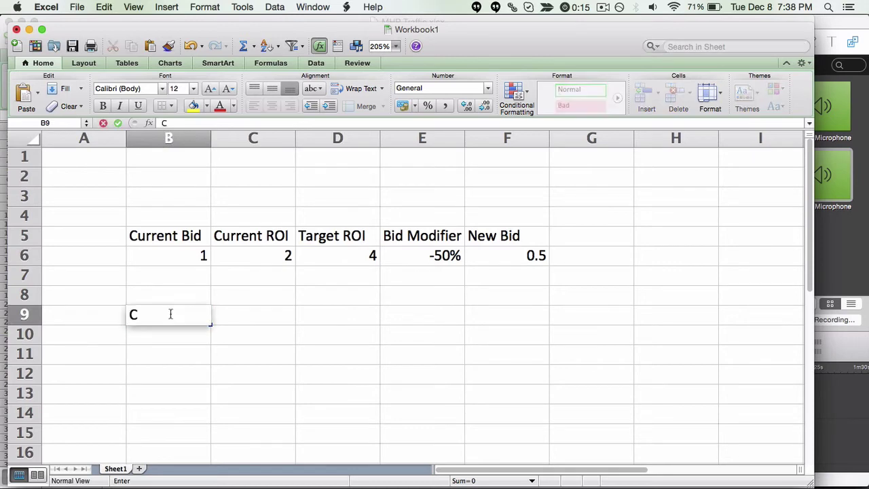
key("BackSpace")
left_click(170, 235)
left_click_drag(171, 235, 475, 250)
key("super+c")
left_click(161, 347)
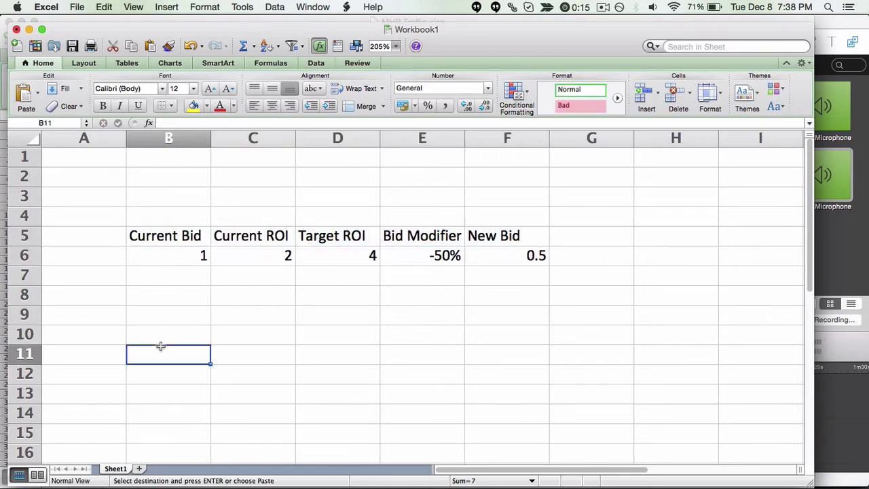
key("super+v")
Rename the copied headers to Current CPA in C11 and Target CPA in D11.
left_click(322, 358)
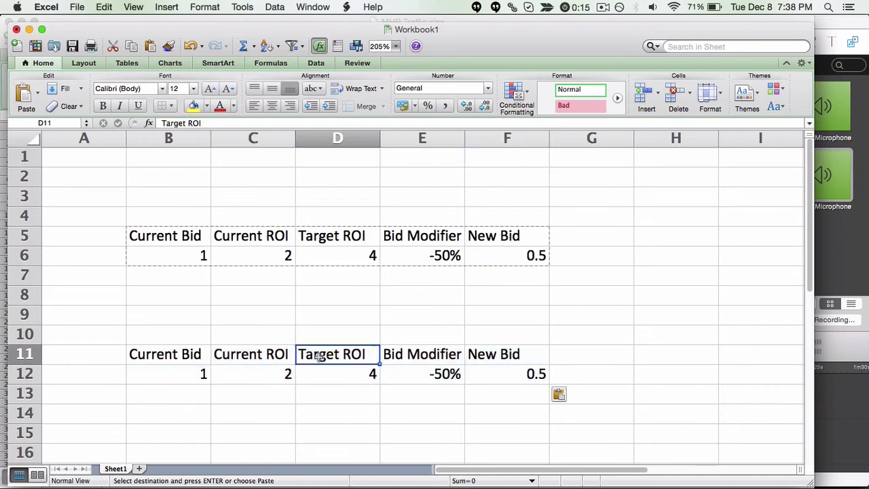
left_click(285, 353)
type("Current CPA")
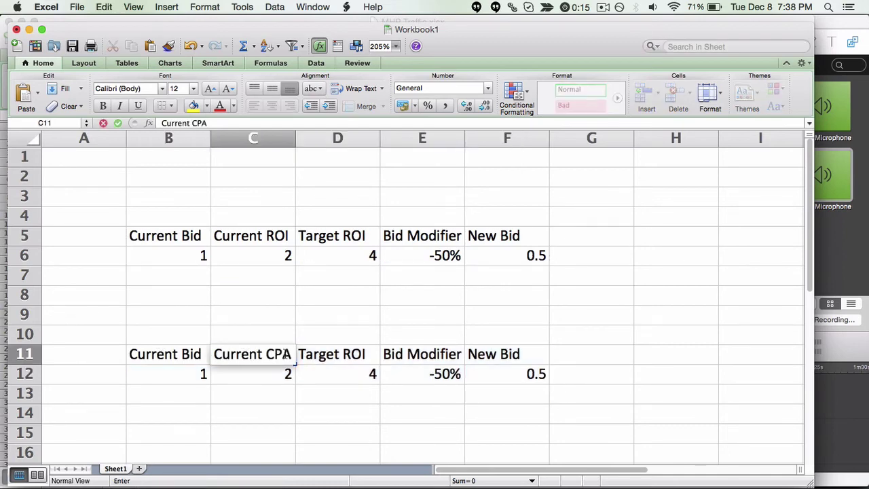
key("Tab")
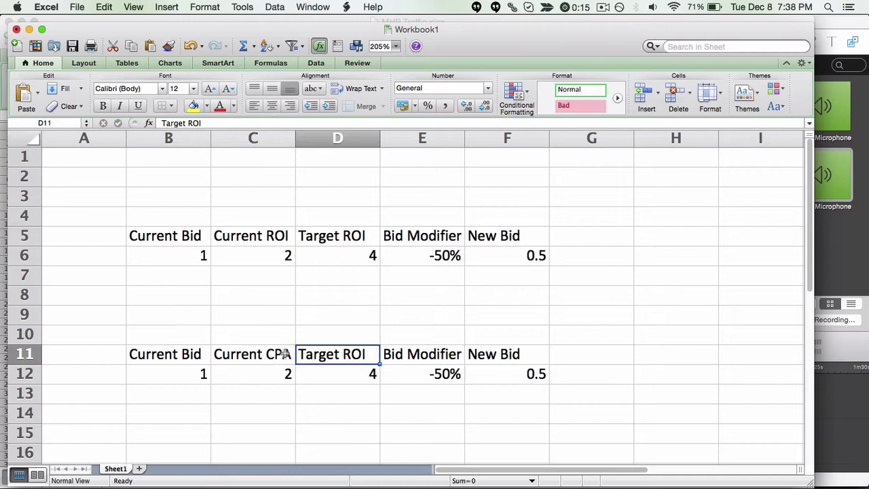
type("Target CPA")
key("Return")
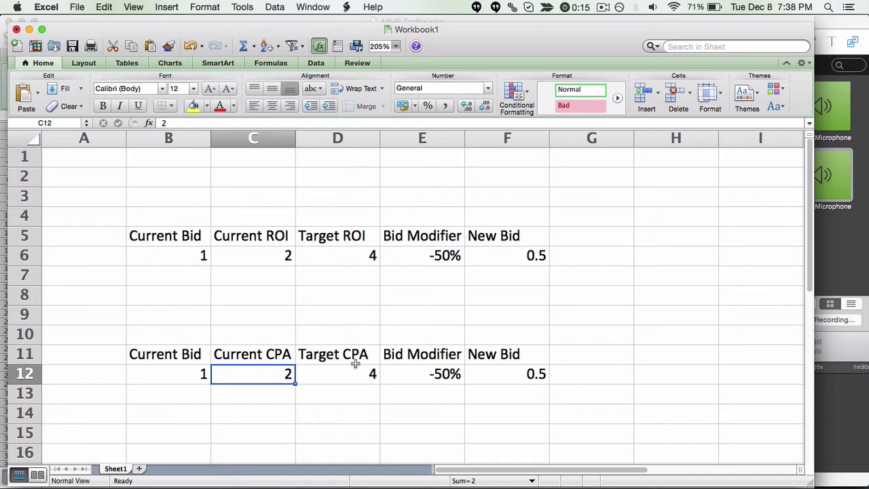
Enter Current CPA 8.58 in C12 and Target CPA 5 in D12.
left_click(356, 368)
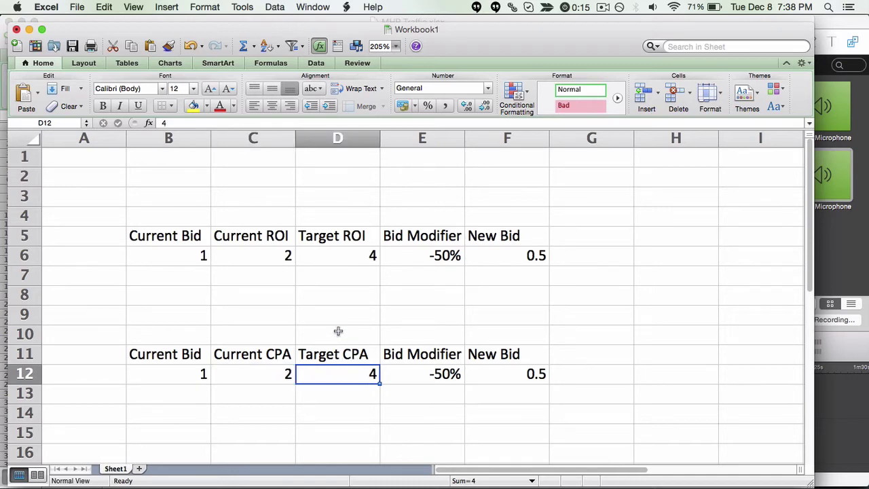
left_click(275, 375)
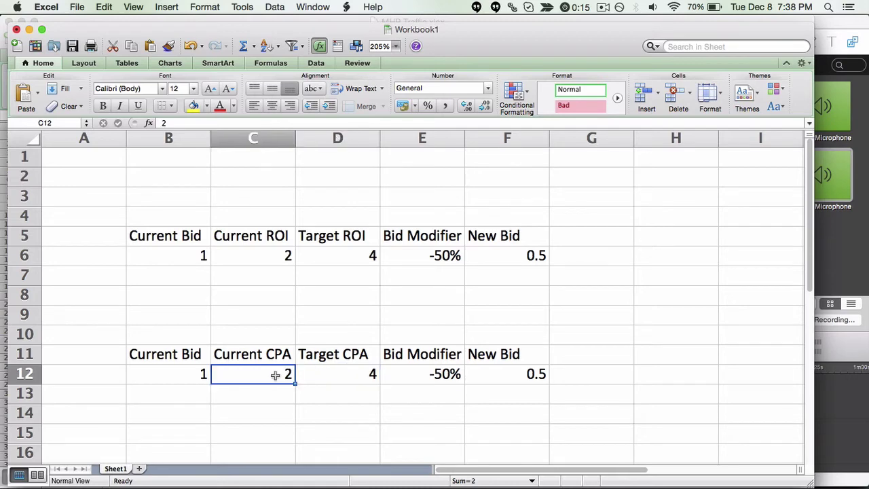
type("10")
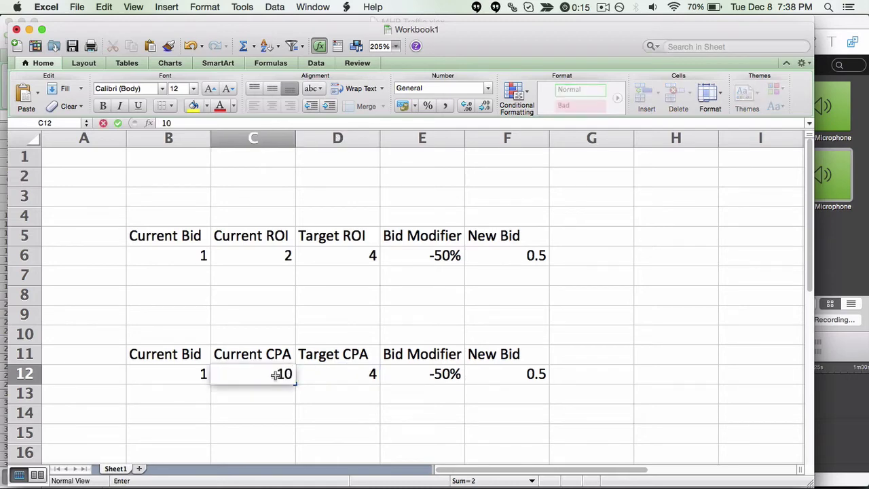
key("BackSpace")
type("8.58")
key("Tab")
key("Up")
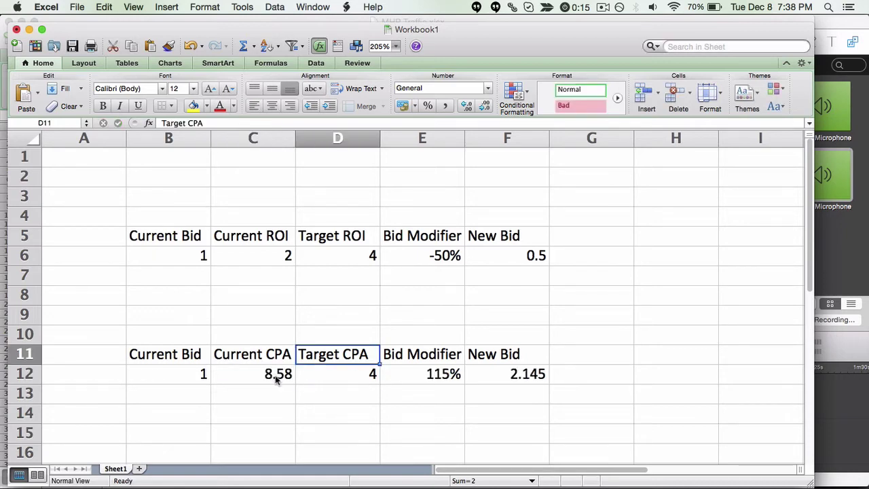
key("Down")
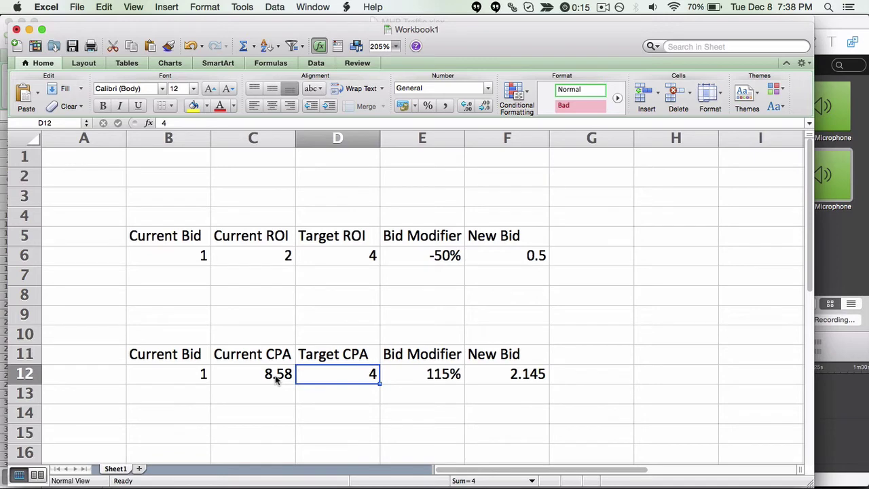
type("5")
key("Return")
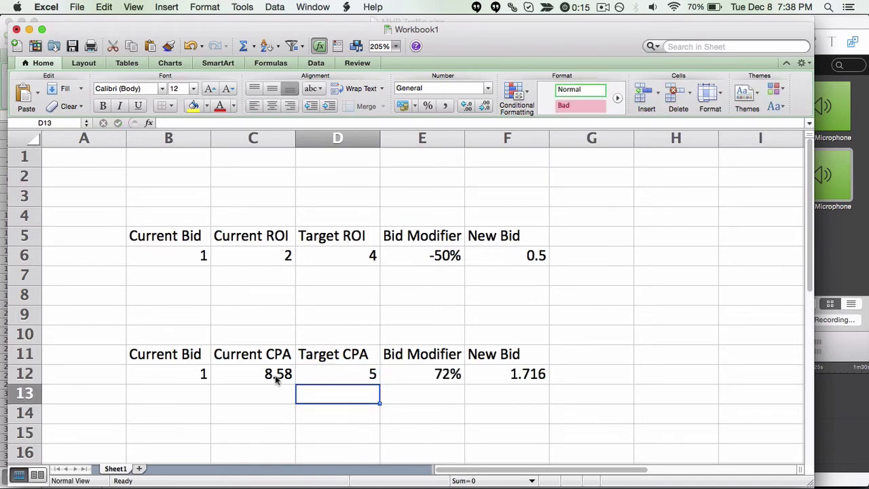
key("Up")
key("Right")
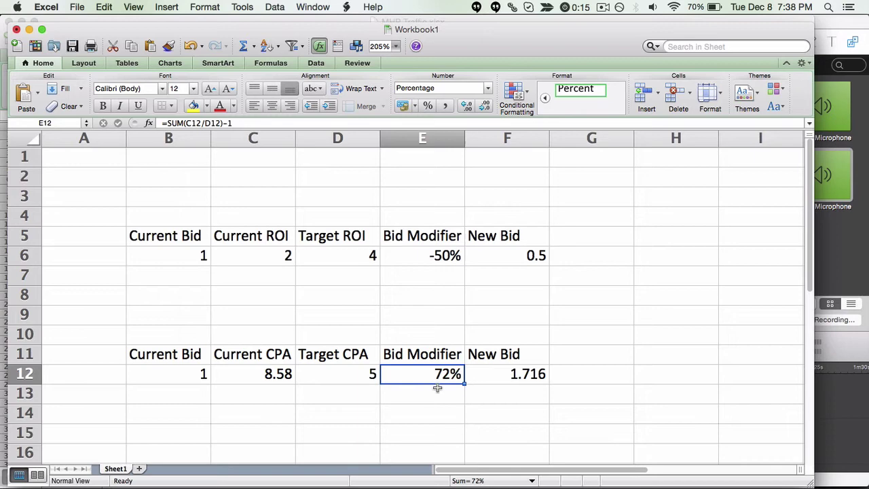
Change E12 to =SUM(D12/C12)-1, making the modifier -42% and New Bid 0.5827506.
left_click_drag(516, 243, 181, 248)
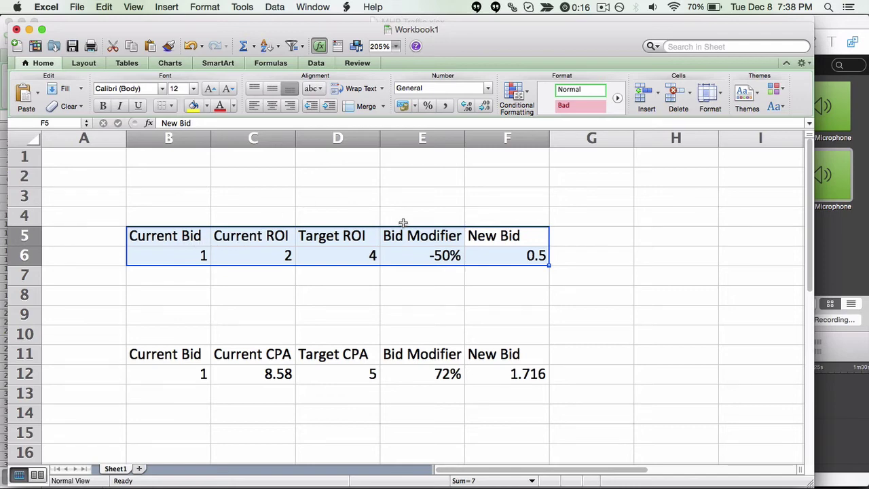
left_click_drag(179, 357, 547, 380)
left_click(438, 376)
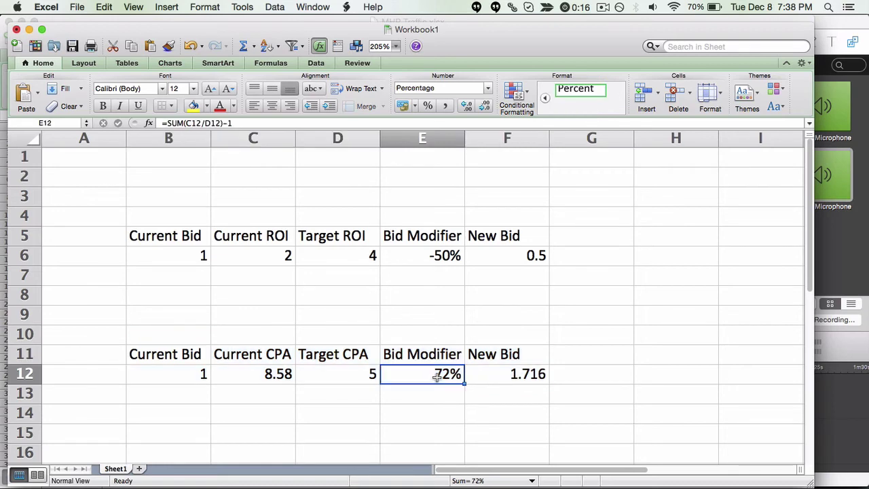
double_click(436, 376)
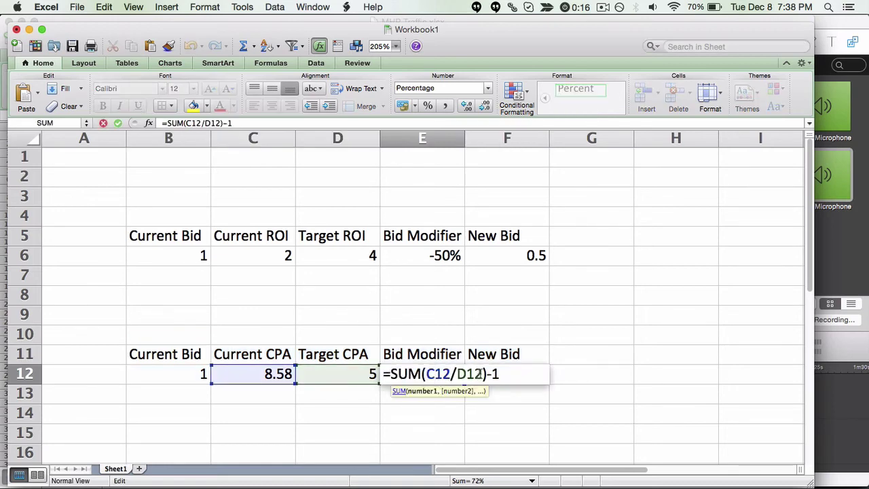
key("BackSpace")
key("BackSpace")
key("BackSpace")
key("BackSpace")
key("BackSpace")
key("BackSpace")
key("BackSpace")
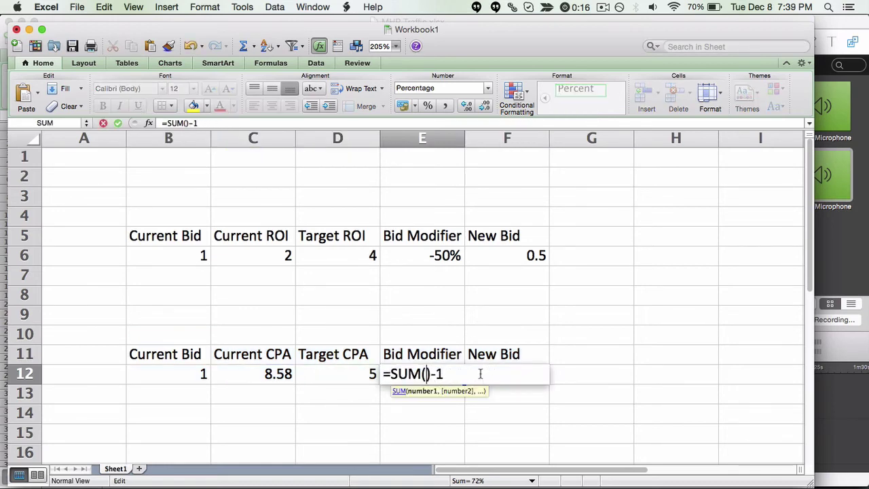
left_click(355, 373)
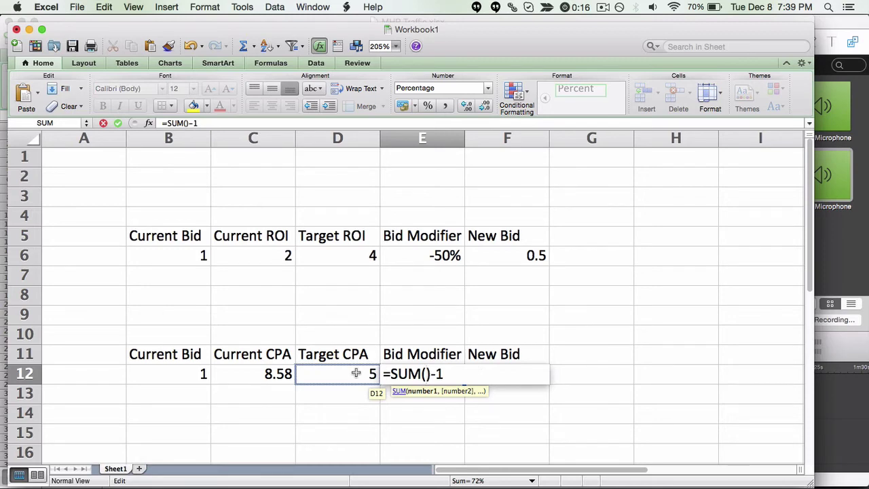
type("/")
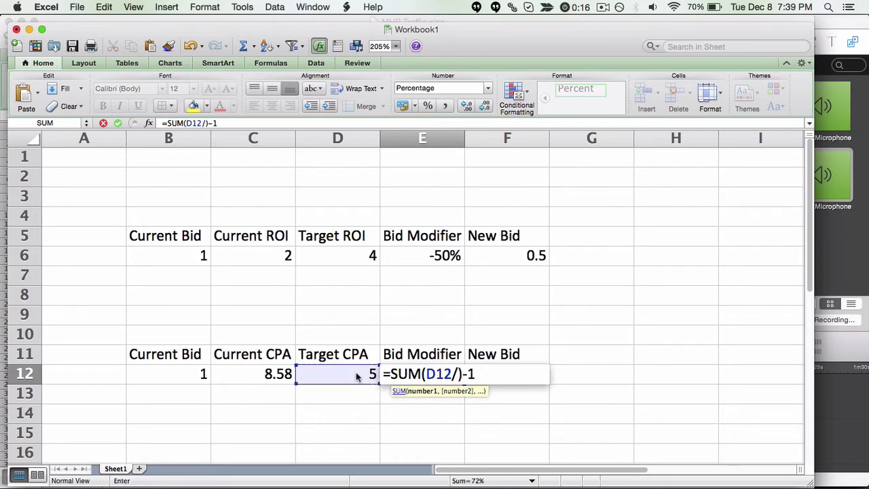
left_click(288, 373)
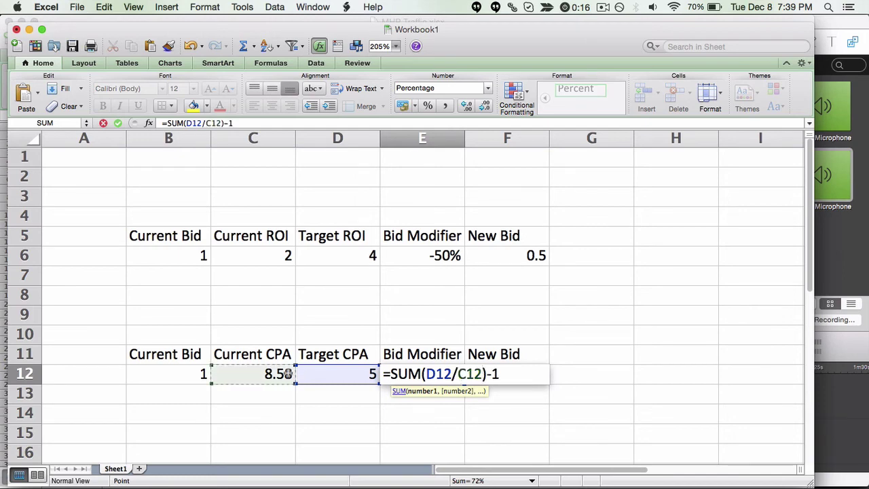
key("Return")
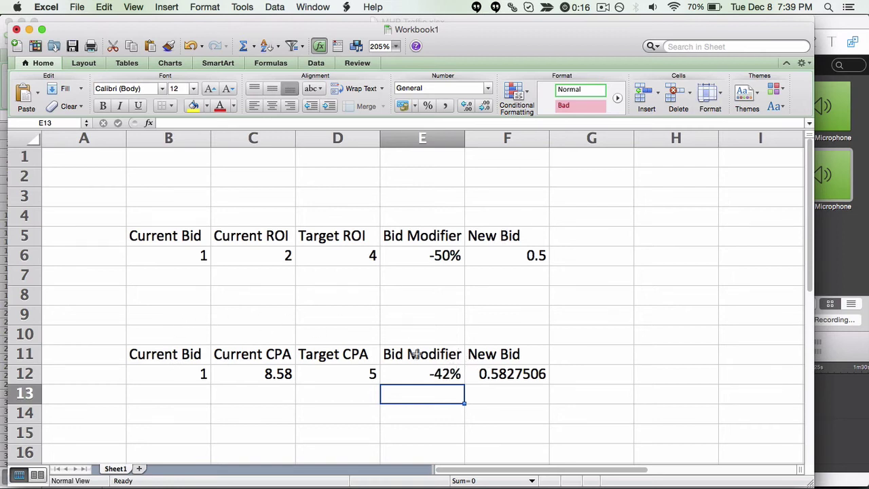
left_click(501, 378)
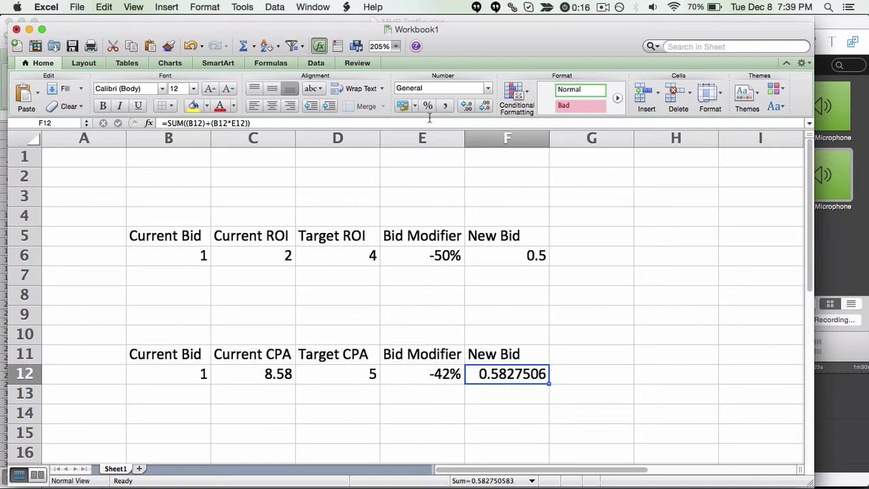
Apply Accounting format to F12 so the CPA New Bid reads $ 0.58.
left_click(401, 105)
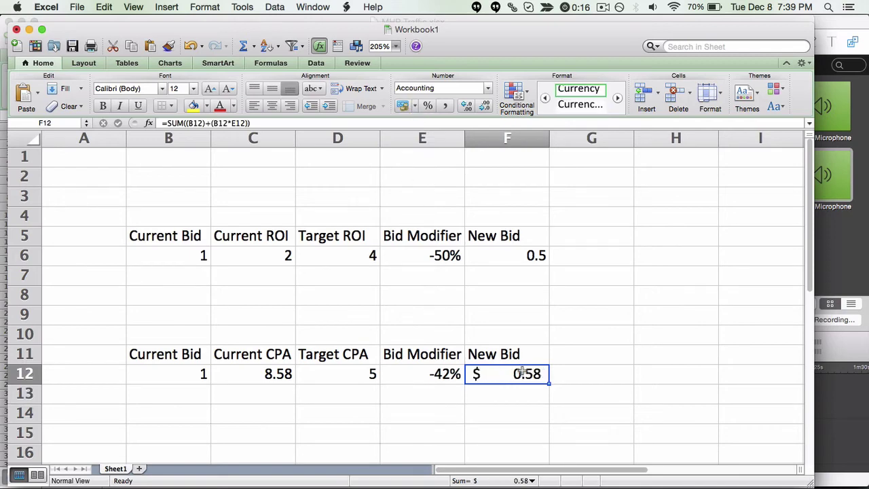
left_click(536, 351)
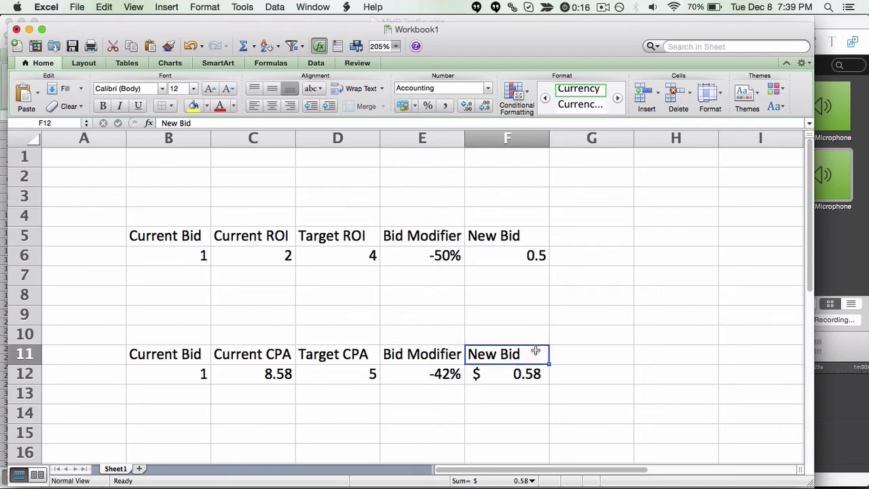
left_click_drag(535, 351, 166, 369)
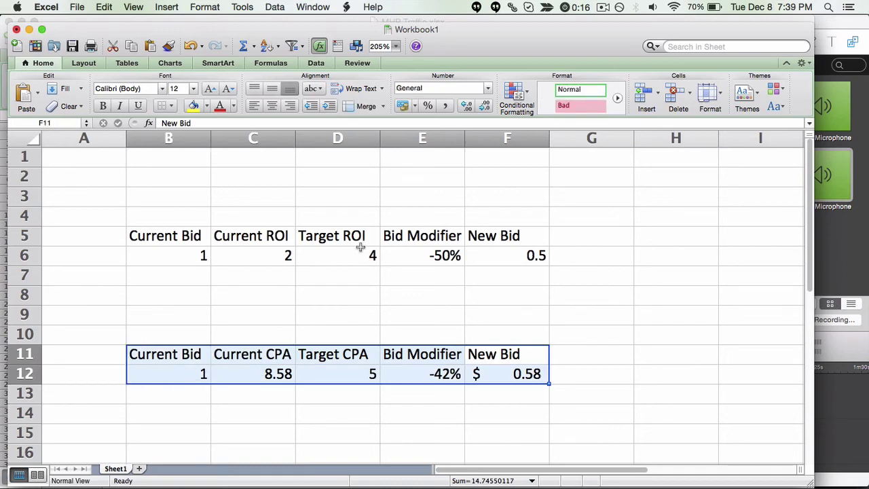
Inspect the ROI Bid Modifier formula in E6 without changing it.
left_click(395, 254)
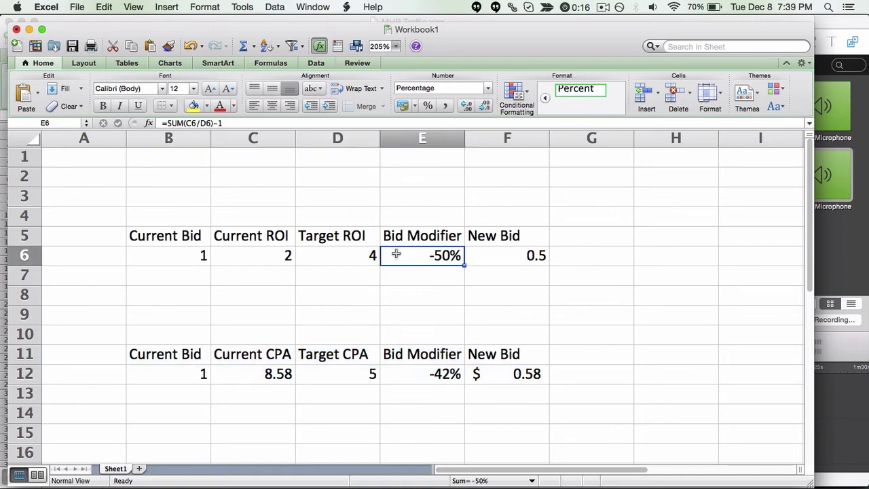
left_click(176, 236)
left_click(424, 255)
double_click(424, 255)
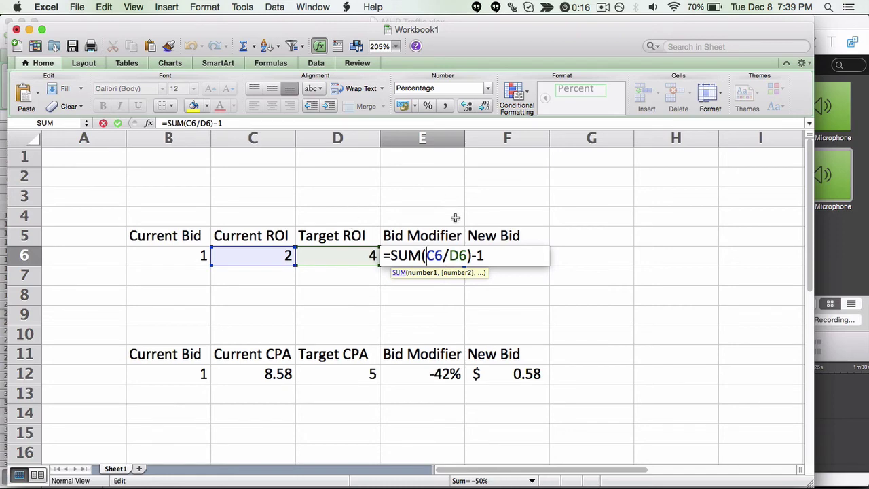
key("Return")
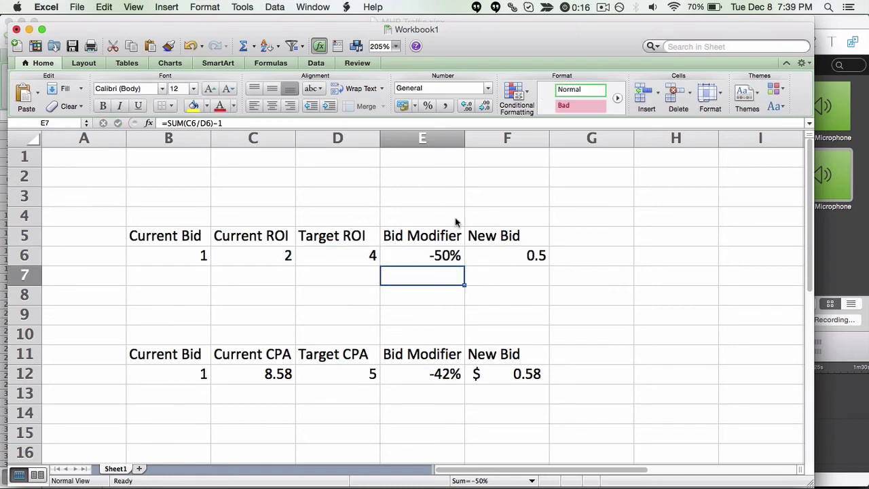
left_click_drag(155, 345, 508, 378)
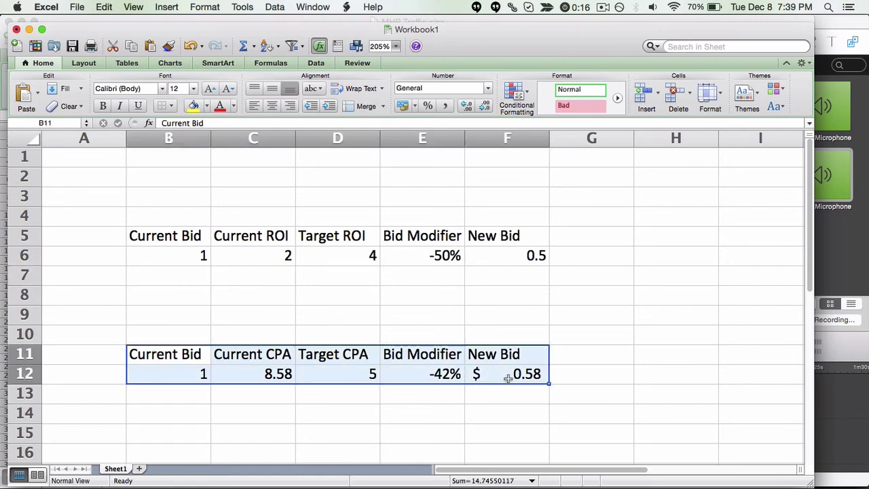
left_click(417, 369)
double_click(416, 369)
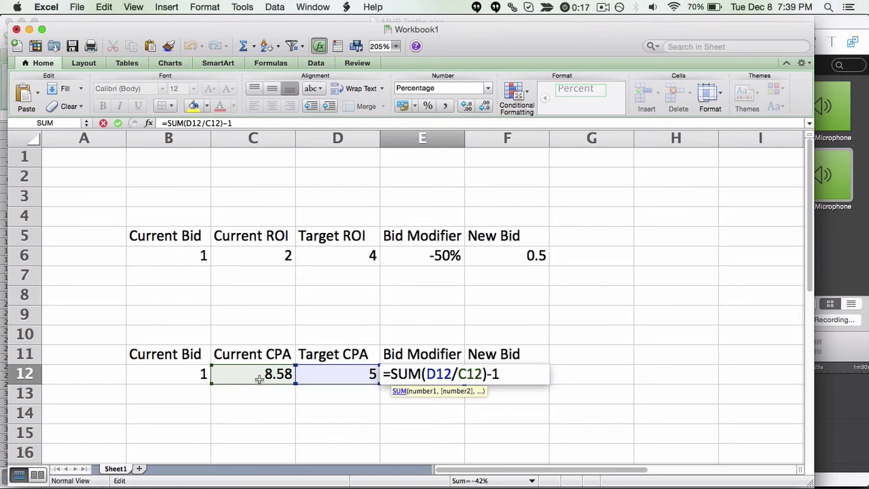
key("Return")
key("Up")
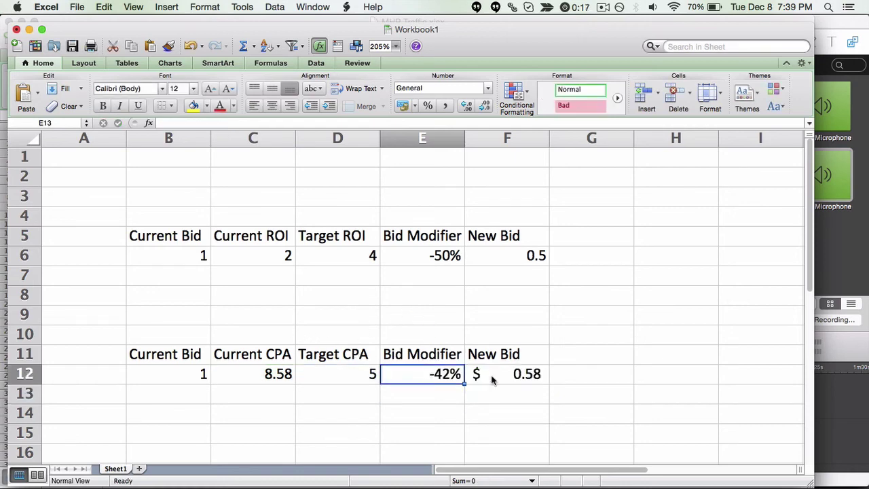
left_click(493, 379)
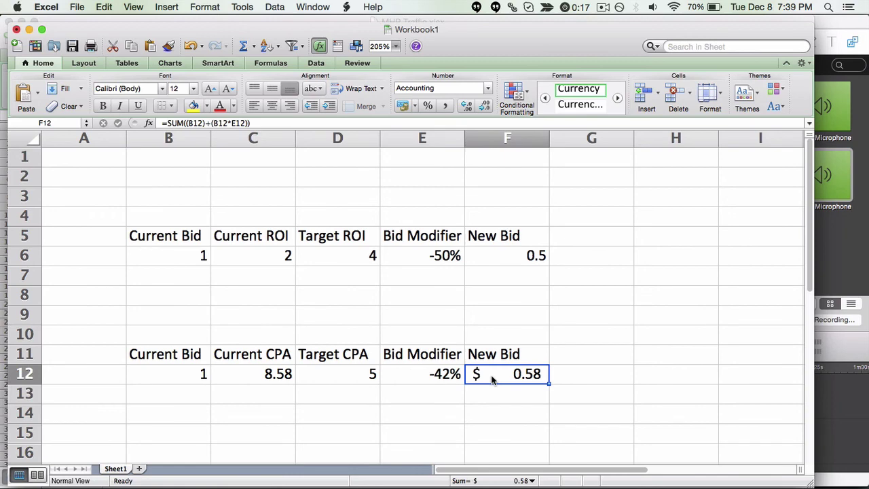
double_click(534, 253)
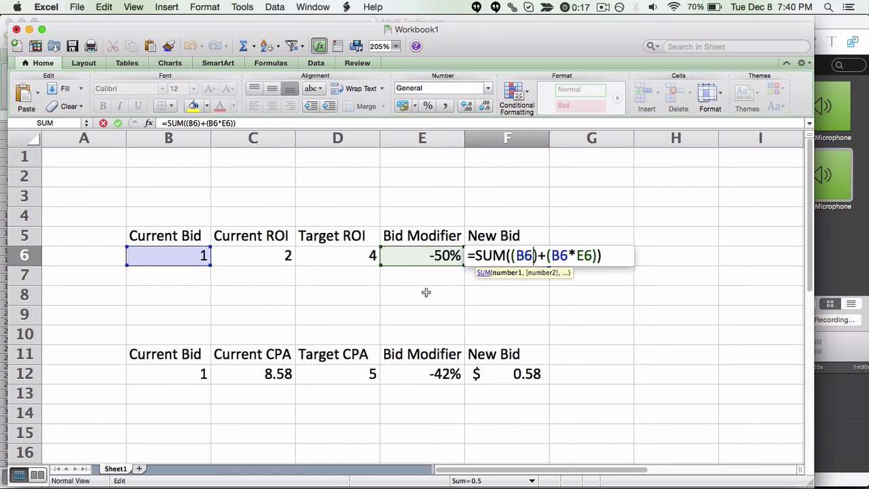
key("Return")
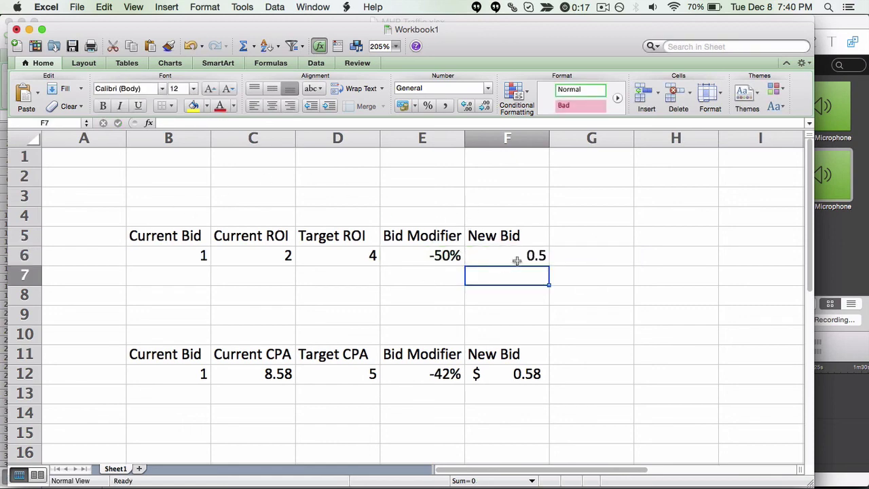
left_click(517, 260)
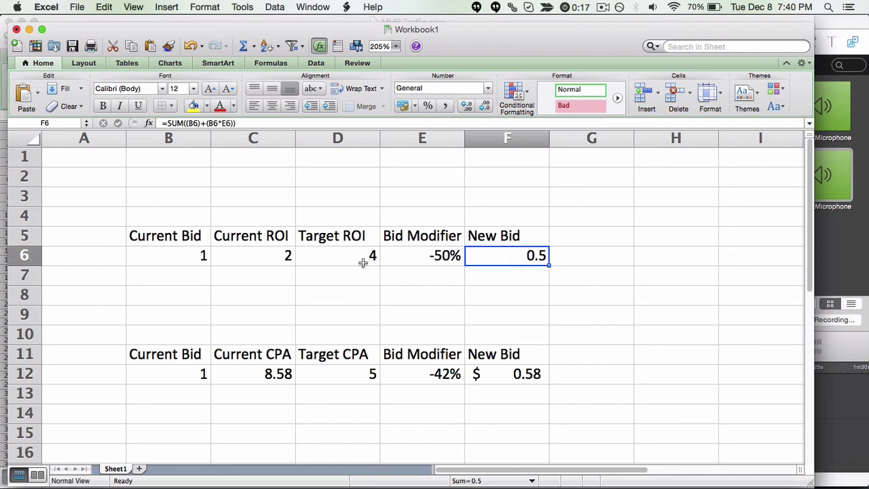
left_click(493, 354)
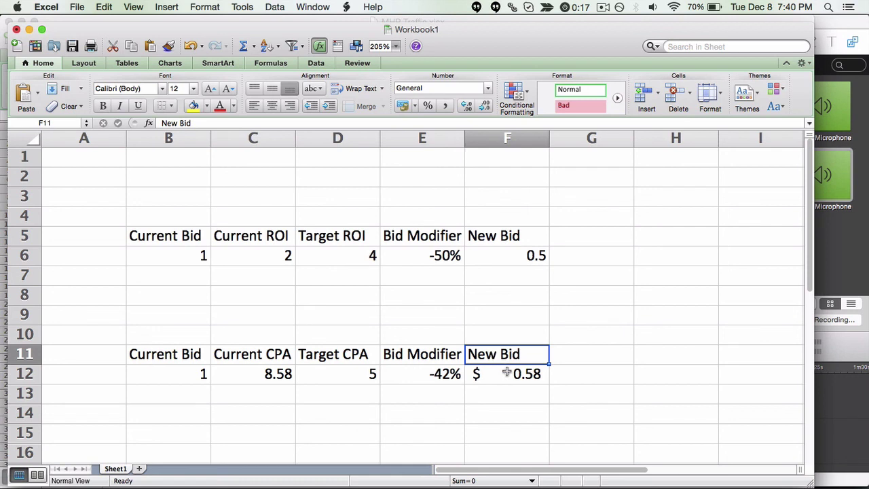
double_click(507, 372)
key("Return")
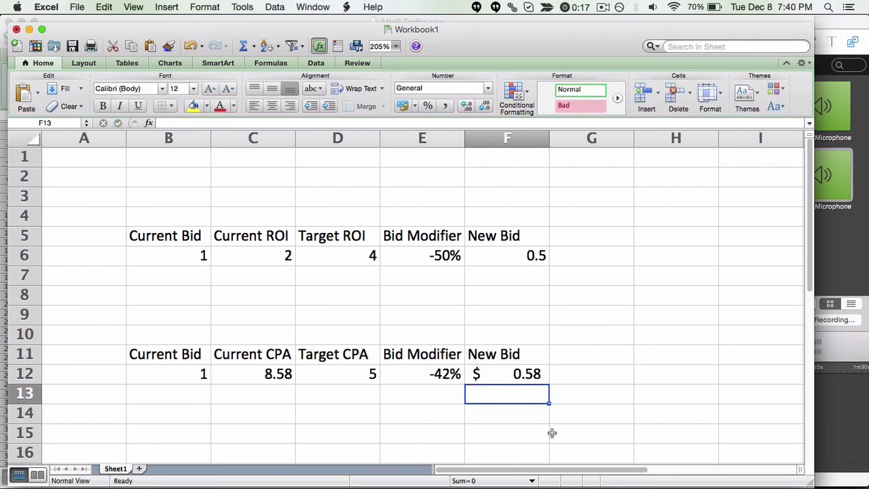